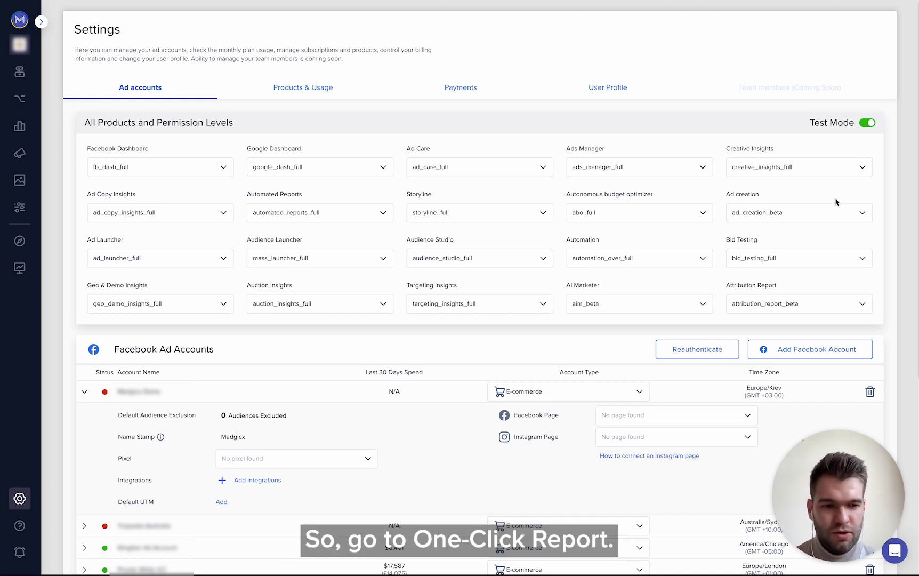
Step: Open the One-Click Report flyout listing saved reports from the left sidebar
{"action": "mouse_move", "coordinate": [19, 268]}
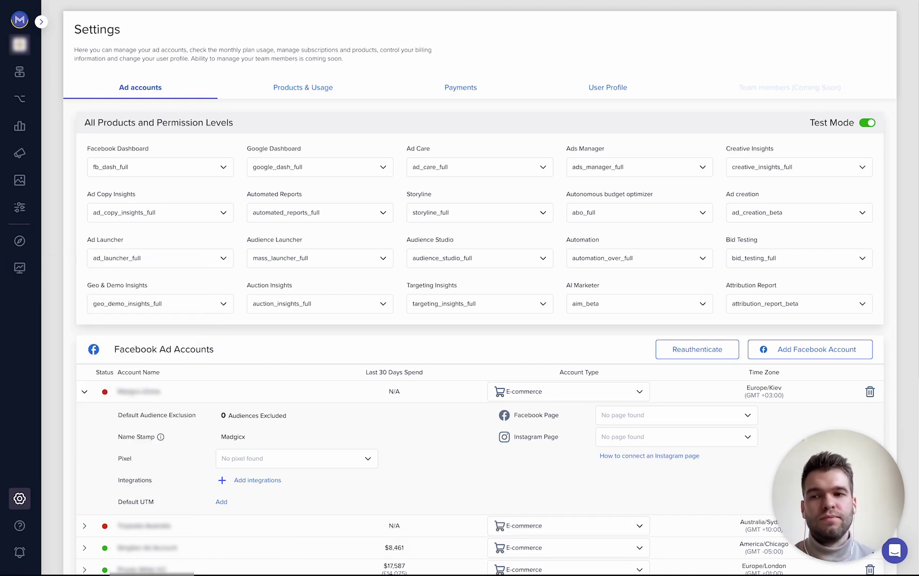
{"action": "left_click", "coordinate": [19, 268]}
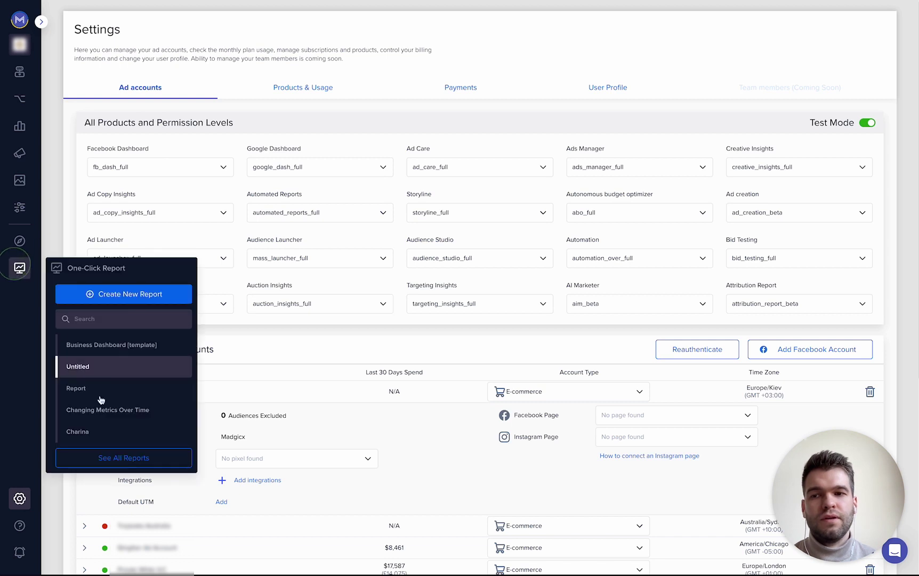
Step: Go to the full reports page, show Data Sources, and start connecting TikTok
{"action": "left_click", "coordinate": [102, 456]}
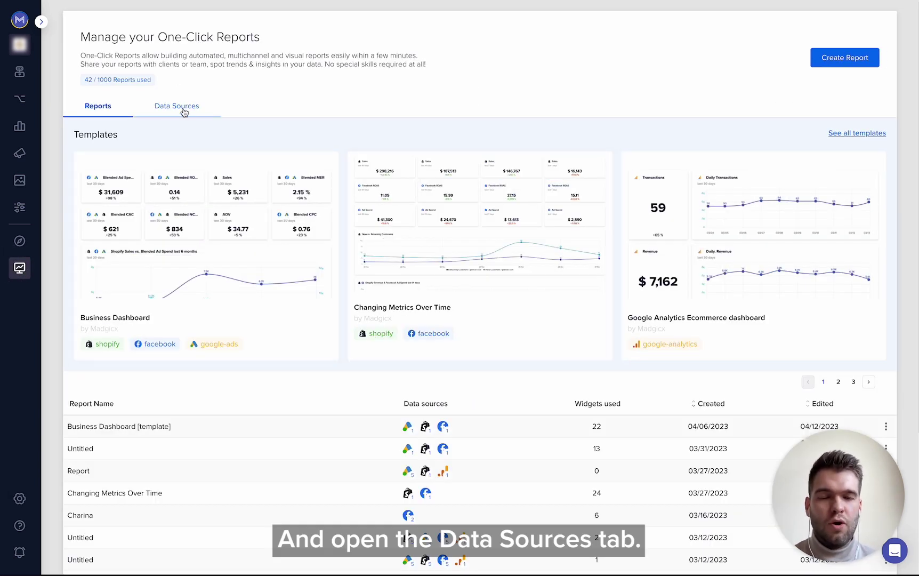
{"action": "left_click", "coordinate": [172, 106]}
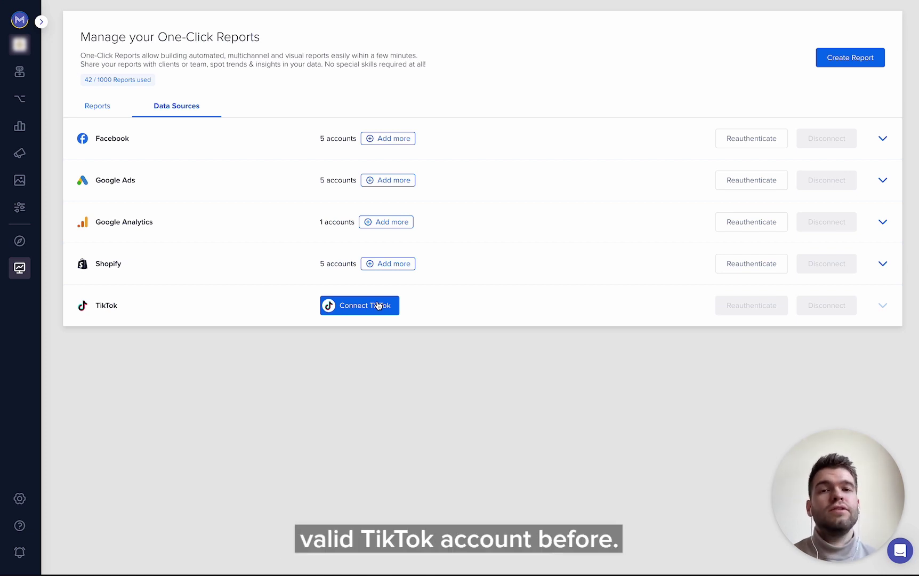
{"action": "left_click", "coordinate": [377, 306]}
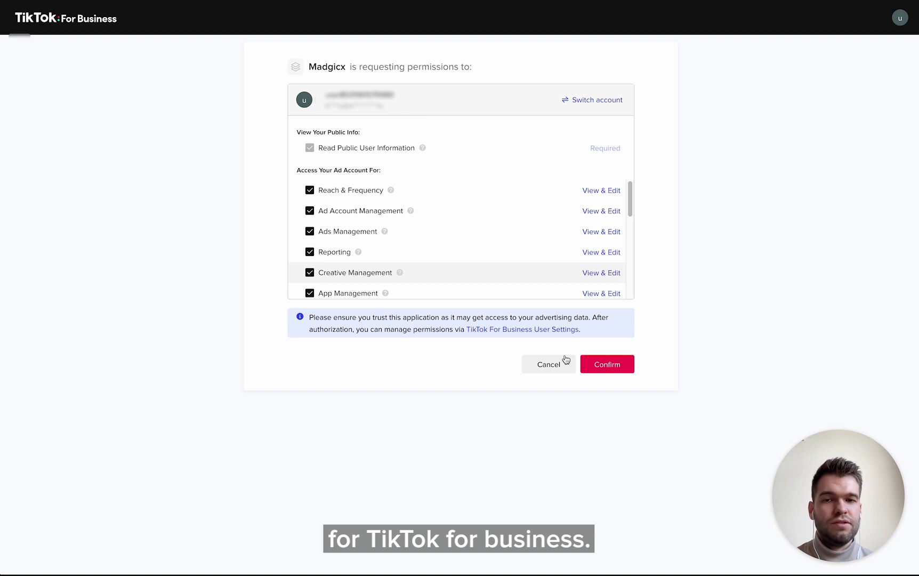
Step: Approve Madgicx's TikTok permissions and request an emailed verification code, passing the shape puzzle
{"action": "left_click", "coordinate": [627, 365]}
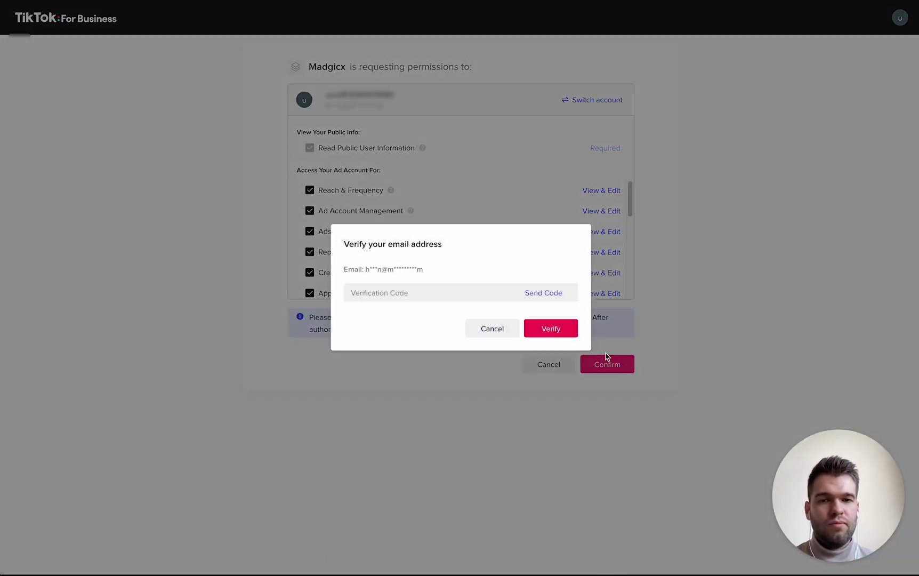
{"action": "left_click", "coordinate": [544, 297]}
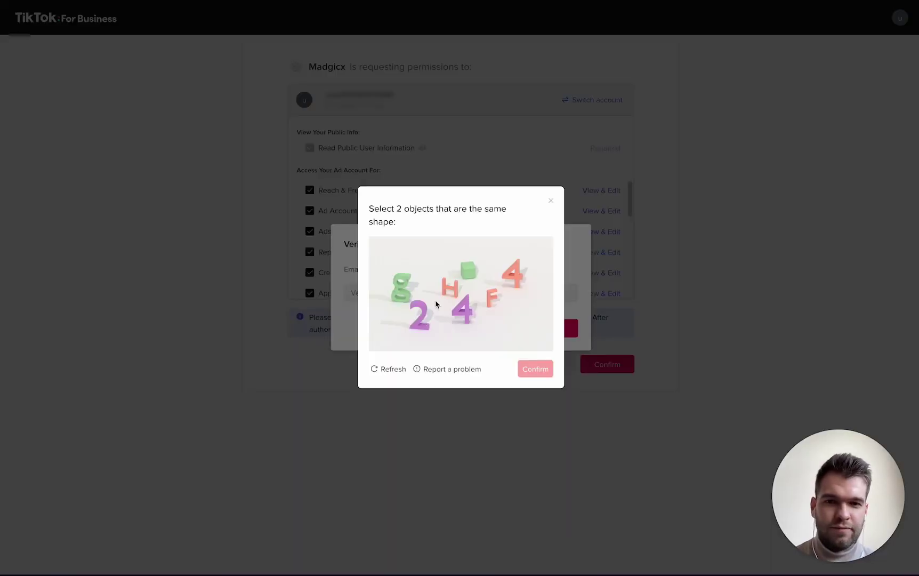
{"action": "left_click", "coordinate": [464, 318]}
{"action": "left_click", "coordinate": [535, 370]}
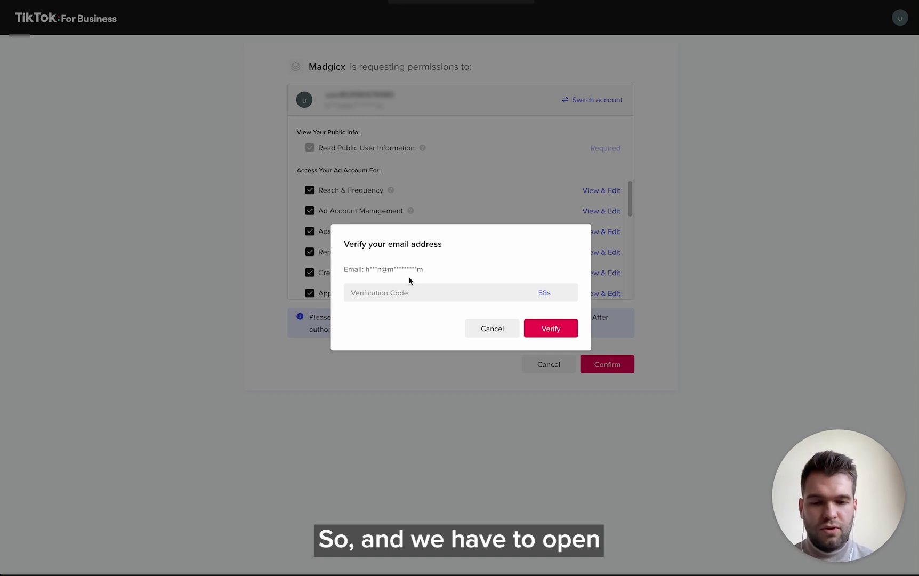
Step: Copy the code from TikTok's verification email in Gmail, then close the mail tab
{"action": "key", "text": "alt+shift+super+m"}
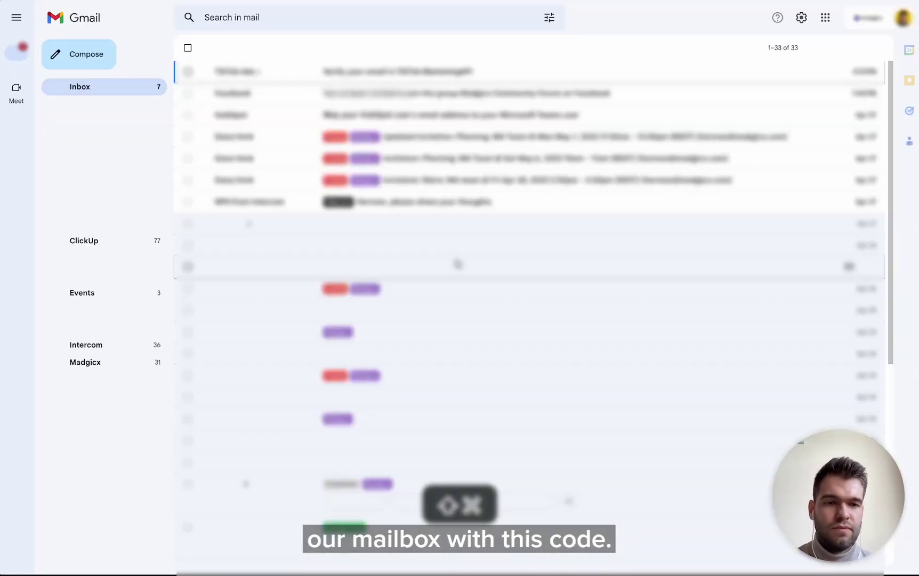
{"action": "left_click", "coordinate": [500, 74]}
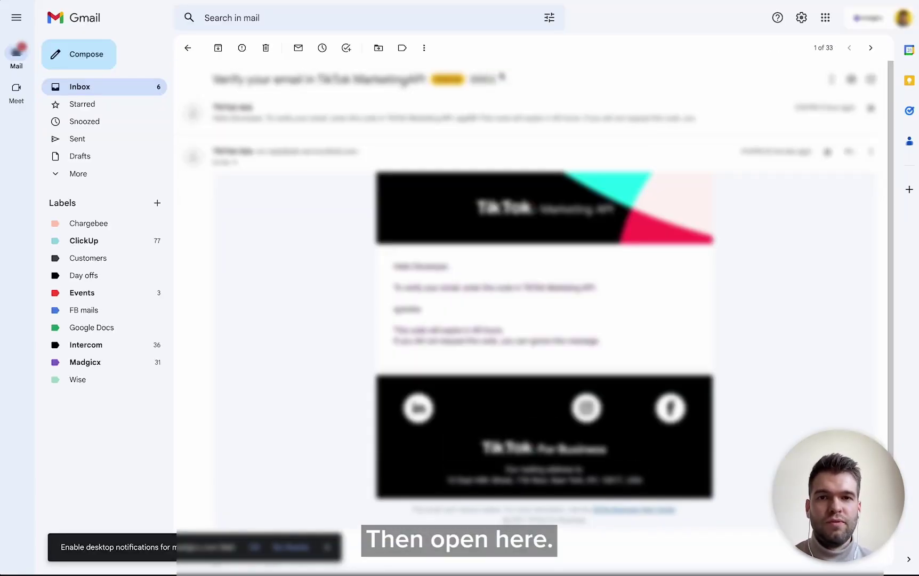
{"action": "double_click", "coordinate": [406, 310]}
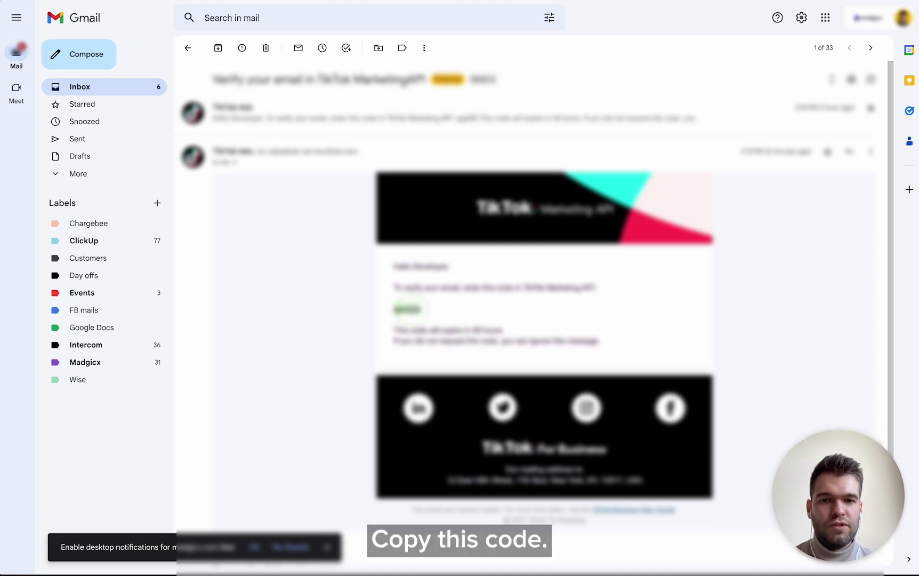
{"action": "key", "text": "super+c"}
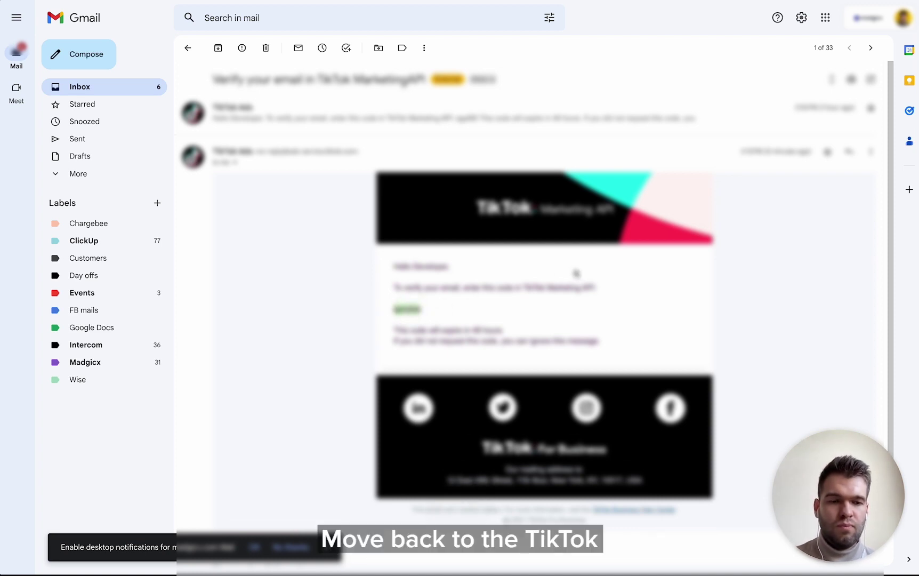
{"action": "key", "text": "super+w"}
Step: Paste the verification code into TikTok's field and verify the email
{"action": "left_click", "coordinate": [391, 297]}
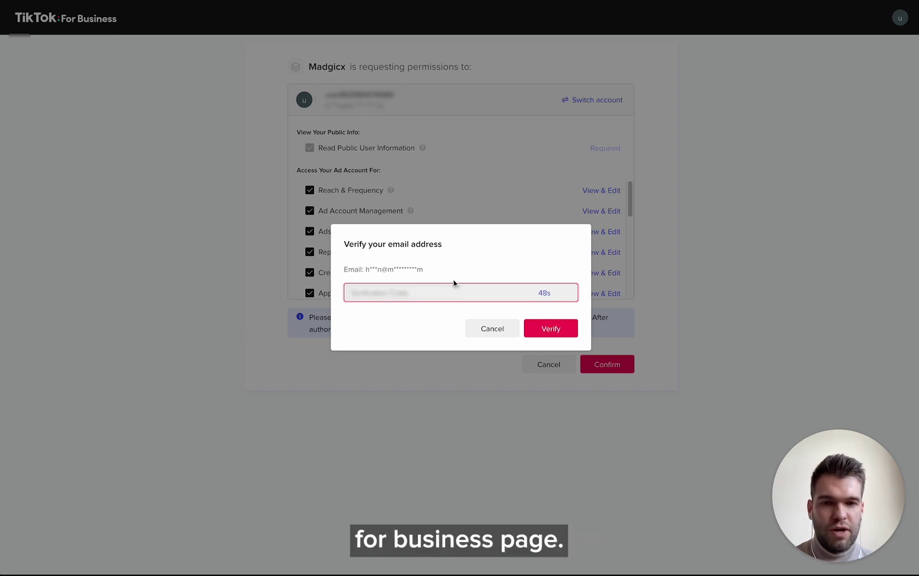
{"action": "key", "text": "super+v"}
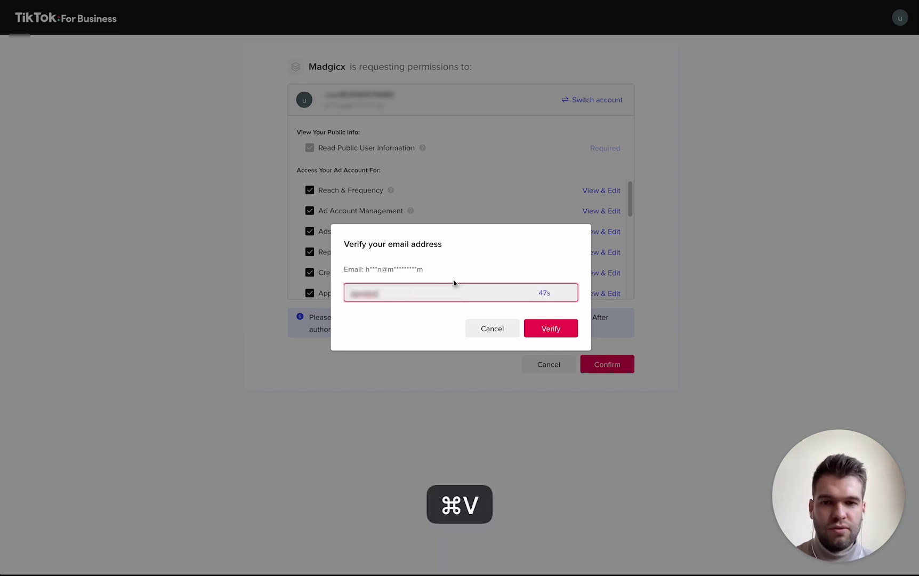
{"action": "left_click", "coordinate": [558, 331]}
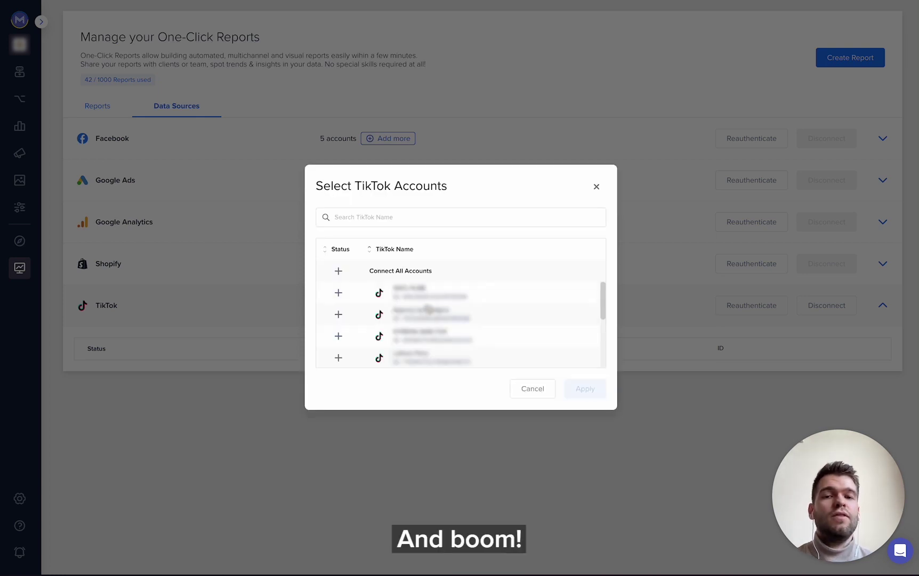
Step: Add the first and third TikTok ad accounts and apply the selection
{"action": "scroll", "coordinate": [357, 337], "scroll_direction": "down", "scroll_amount": 2}
{"action": "scroll", "coordinate": [357, 338], "scroll_direction": "up", "scroll_amount": 2}
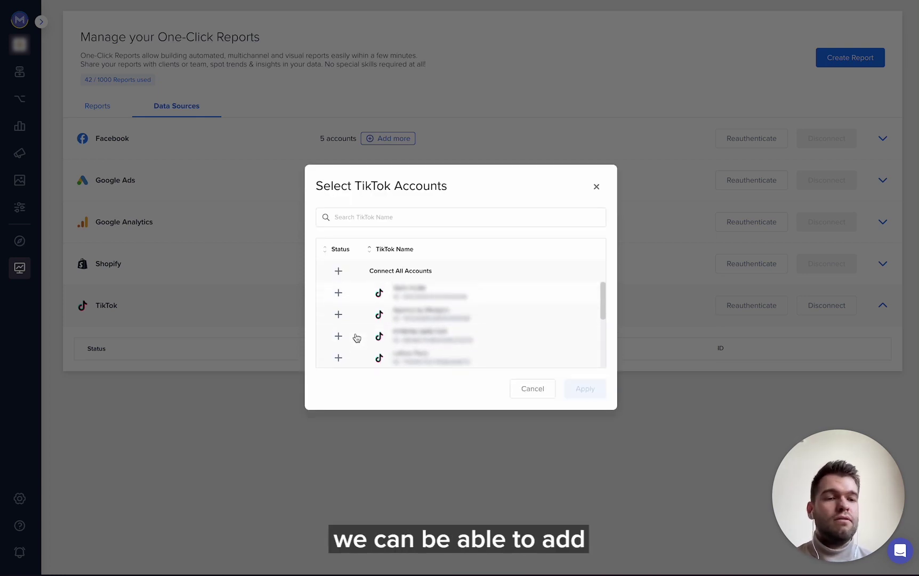
{"action": "left_click", "coordinate": [339, 294]}
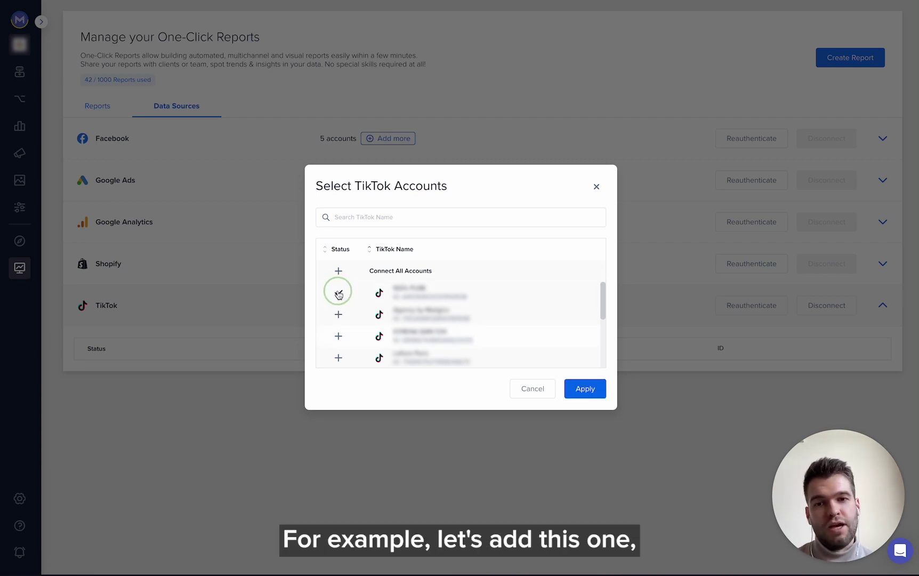
{"action": "left_click", "coordinate": [339, 334]}
{"action": "scroll", "coordinate": [339, 335], "scroll_direction": "down", "scroll_amount": 3}
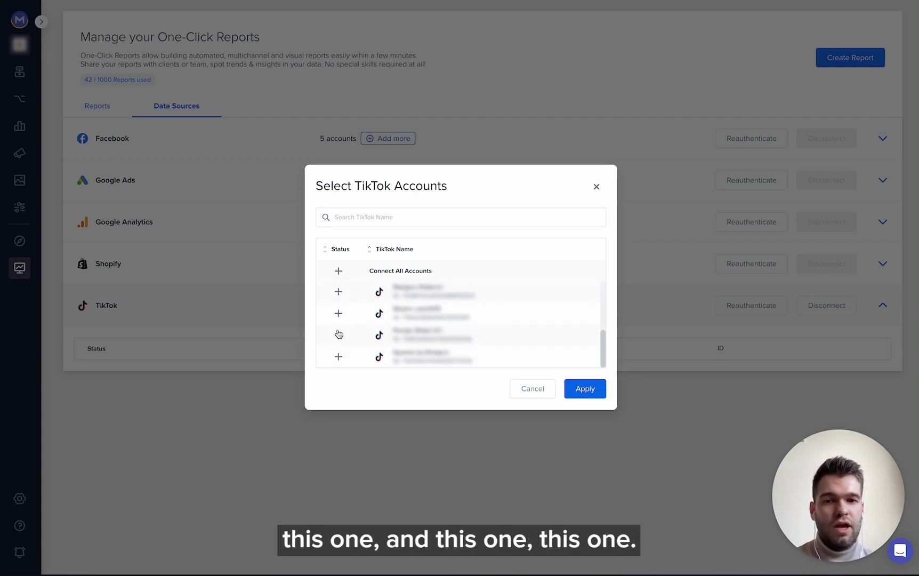
{"action": "scroll", "coordinate": [339, 334], "scroll_direction": "up", "scroll_amount": 1}
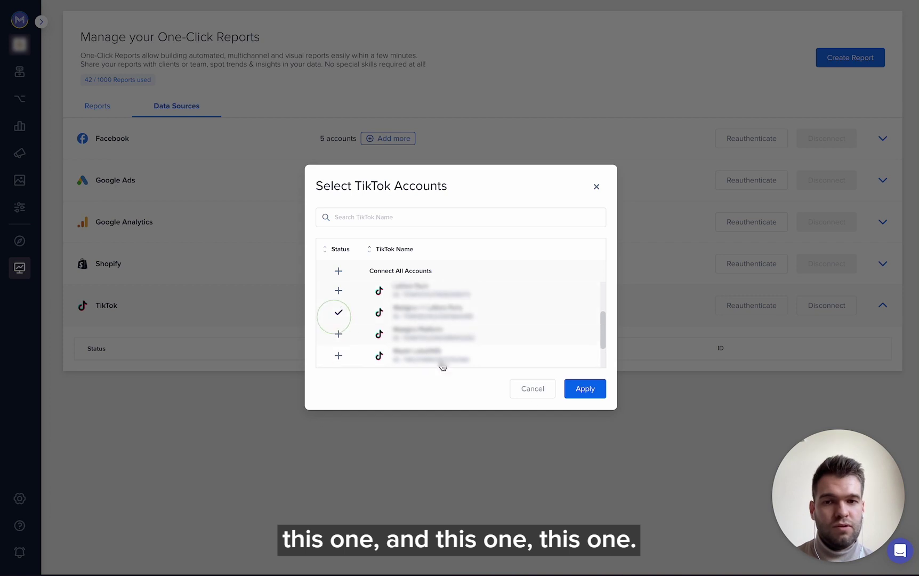
{"action": "left_click", "coordinate": [575, 388]}
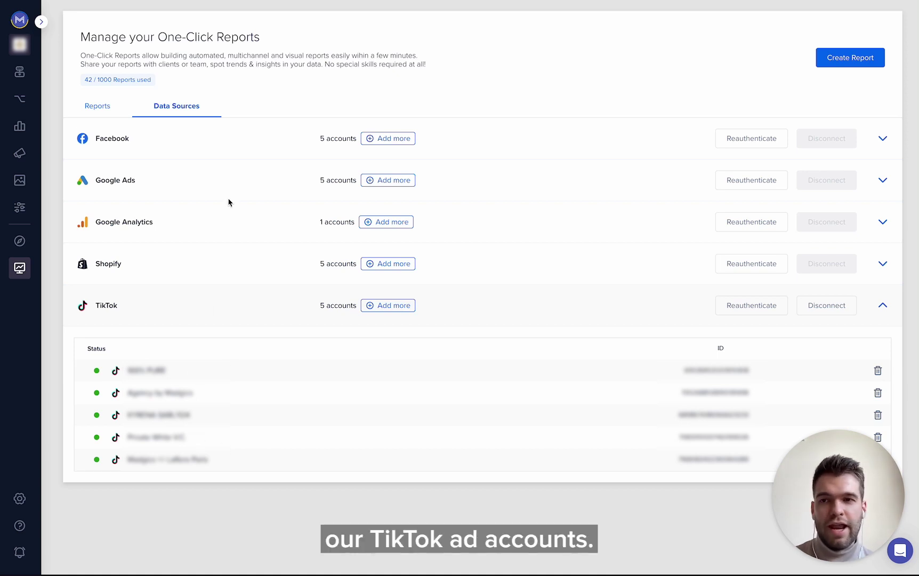
Step: Return to the reports list, reload it, and start a new report from scratch
{"action": "left_click", "coordinate": [98, 106]}
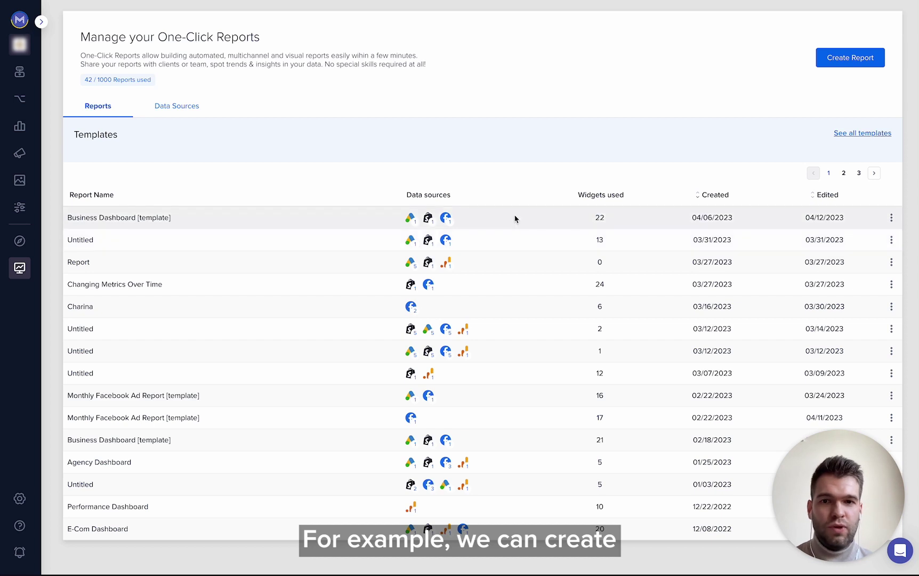
{"action": "key", "text": "super+r"}
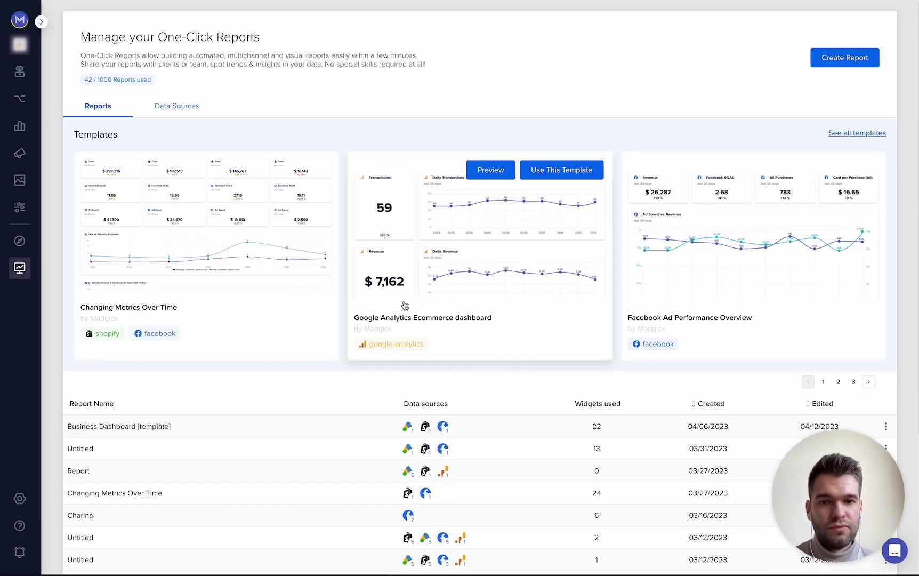
{"action": "left_click", "coordinate": [827, 65]}
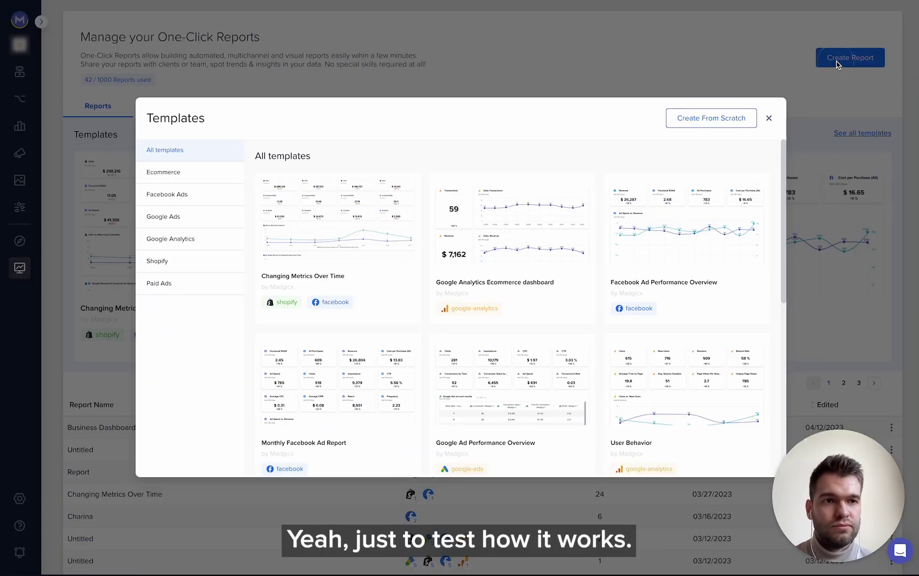
{"action": "left_click", "coordinate": [707, 120]}
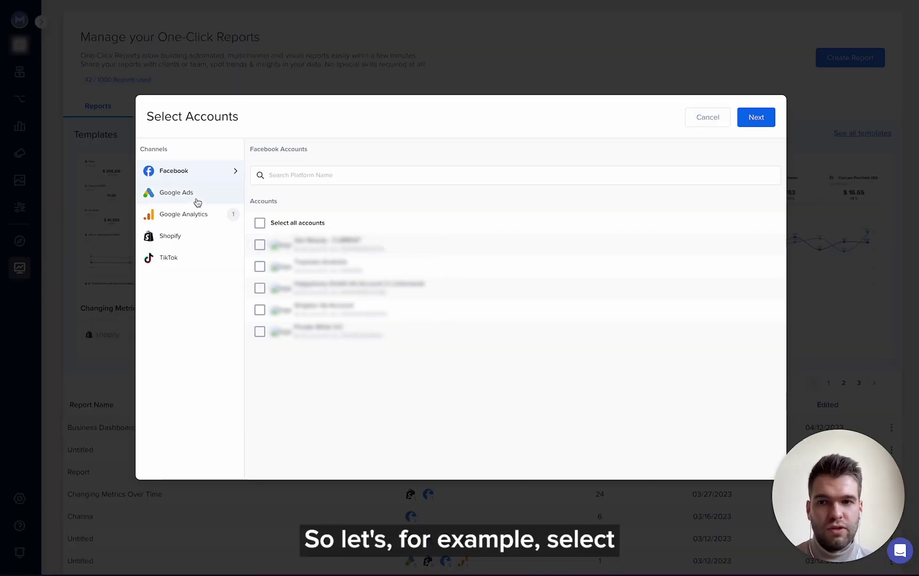
Step: Select a Facebook account, the first Google Ads account, and the first and fourth TikTok accounts
{"action": "left_click", "coordinate": [260, 331]}
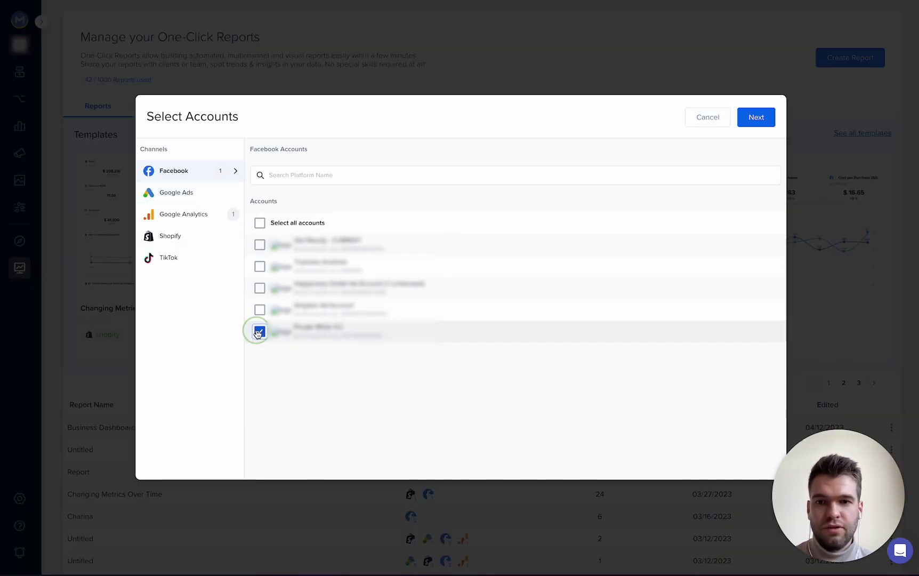
{"action": "left_click", "coordinate": [183, 195]}
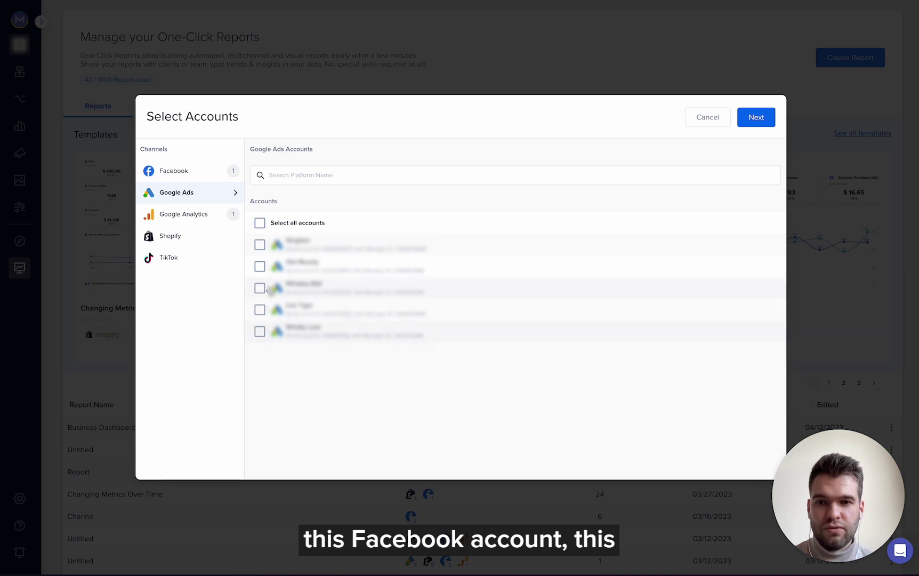
{"action": "left_click", "coordinate": [259, 244]}
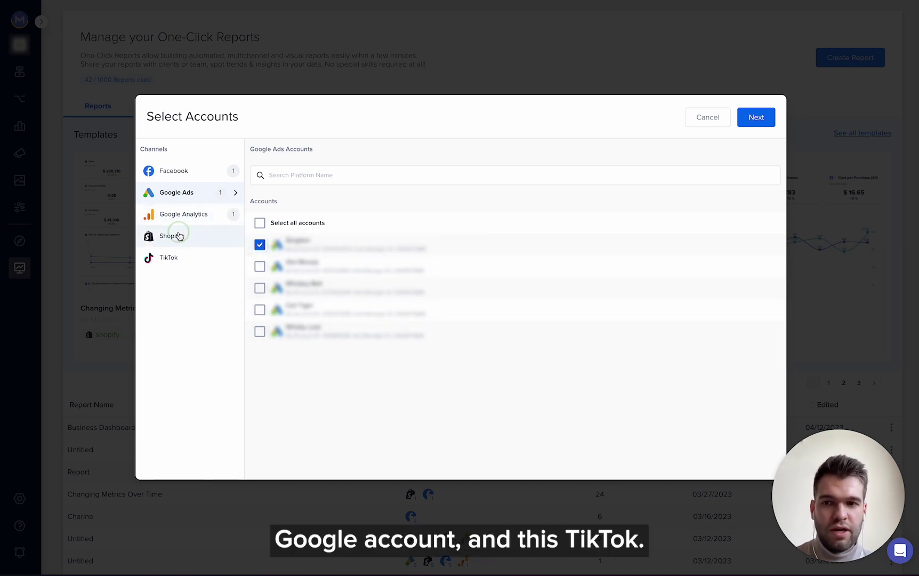
{"action": "left_click", "coordinate": [169, 258]}
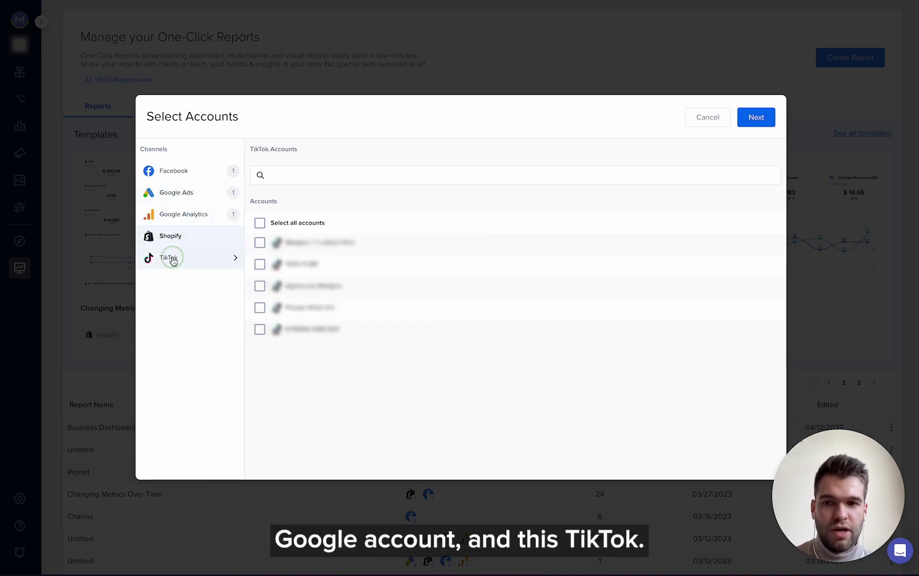
{"action": "left_click", "coordinate": [260, 244]}
{"action": "left_click", "coordinate": [259, 307]}
{"action": "left_click", "coordinate": [756, 118]}
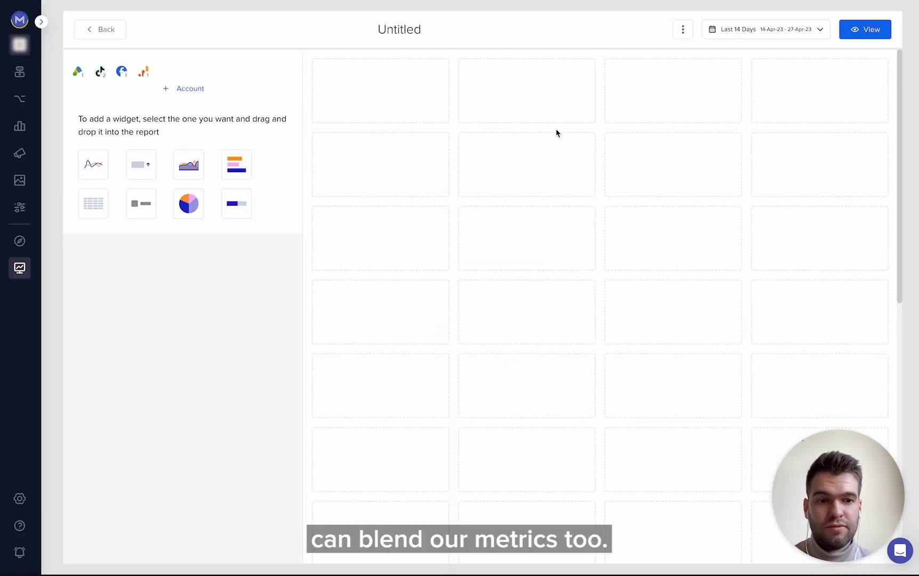
Step: Place two TikTok Clicks informers side by side in the top row
{"action": "left_click", "coordinate": [395, 97]}
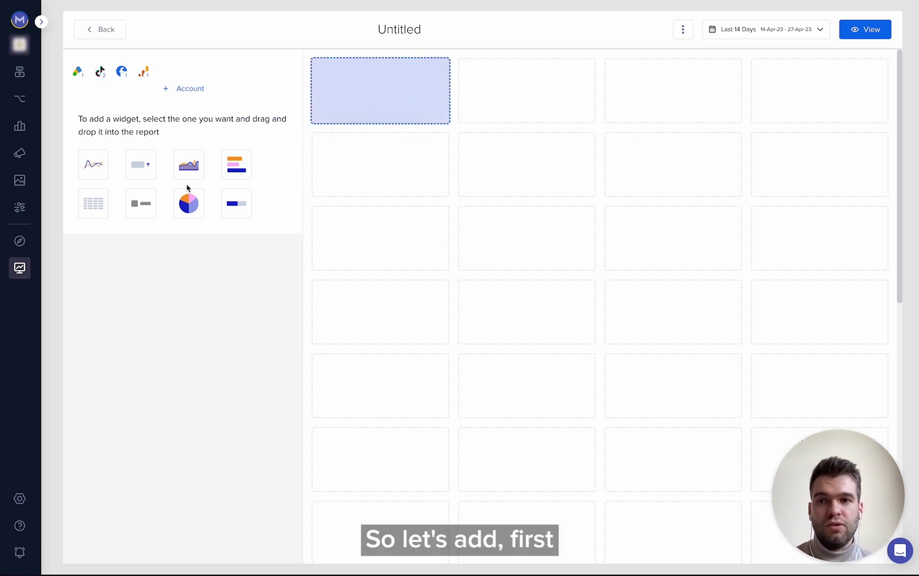
{"action": "left_click_drag", "start_coordinate": [141, 164], "coordinate": [384, 94]}
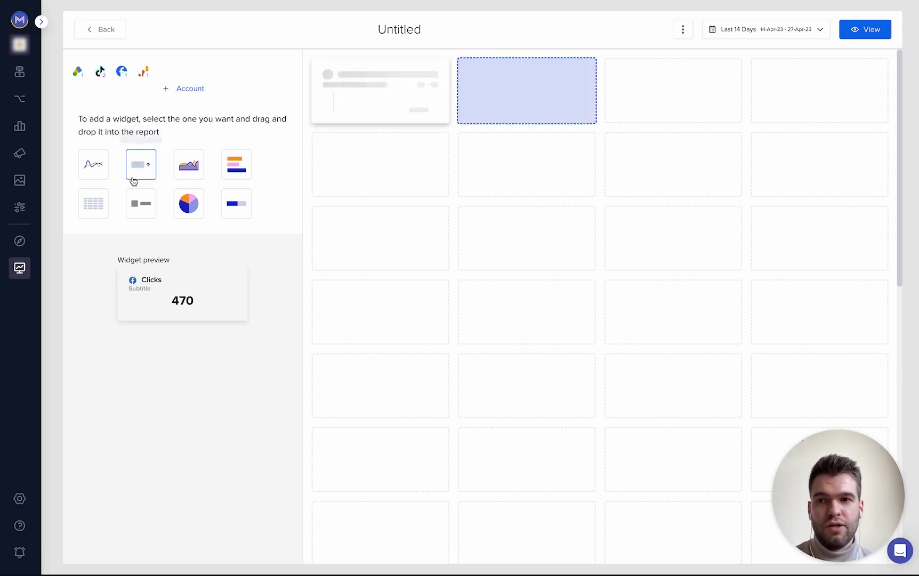
{"action": "left_click_drag", "start_coordinate": [133, 181], "coordinate": [533, 95]}
Step: Set the report date range to Last 365 days
{"action": "left_click", "coordinate": [386, 95]}
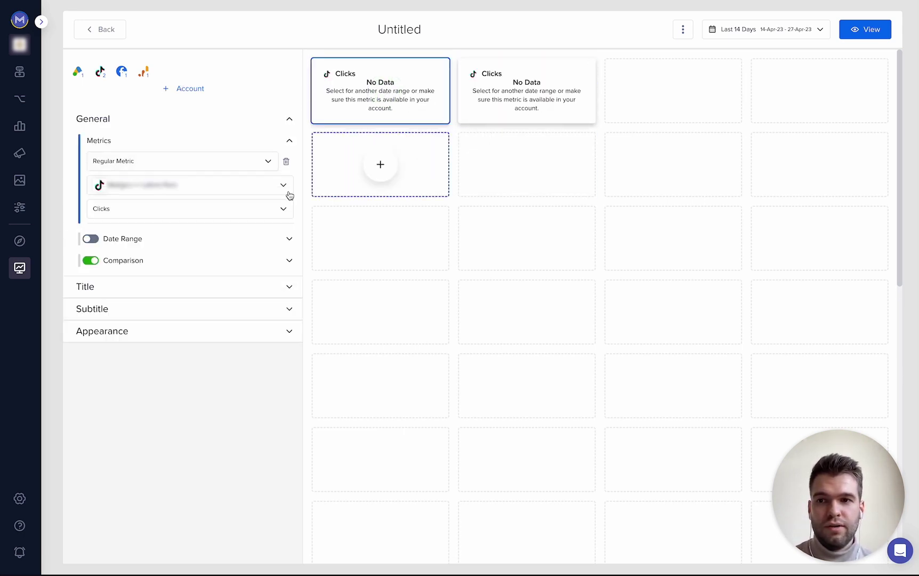
{"action": "left_click", "coordinate": [805, 38]}
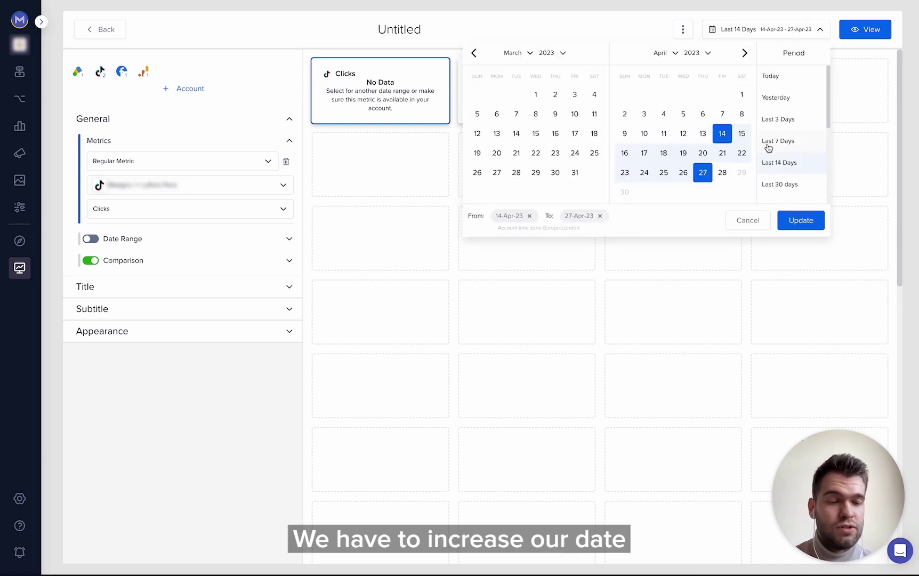
{"action": "scroll", "coordinate": [802, 155], "scroll_direction": "down", "scroll_amount": 3}
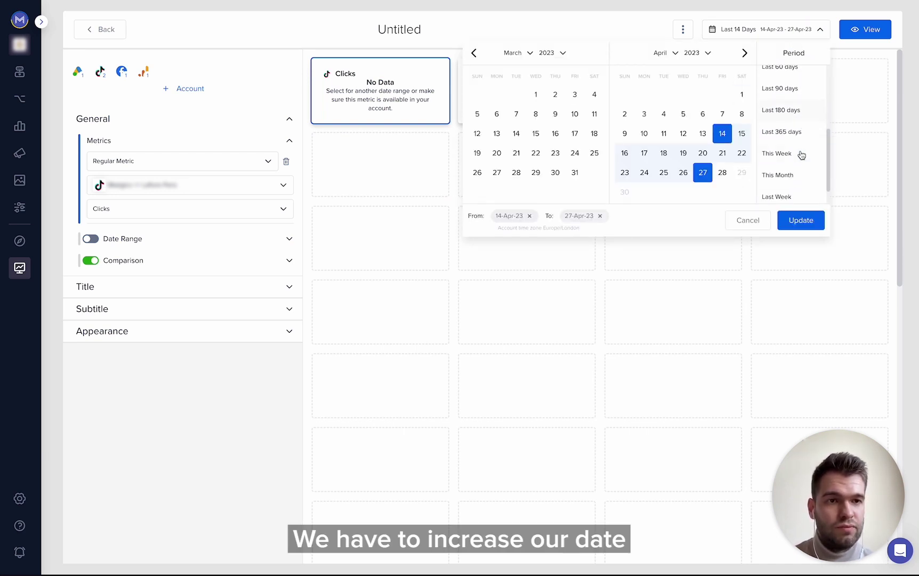
{"action": "left_click", "coordinate": [798, 134]}
{"action": "left_click", "coordinate": [803, 222]}
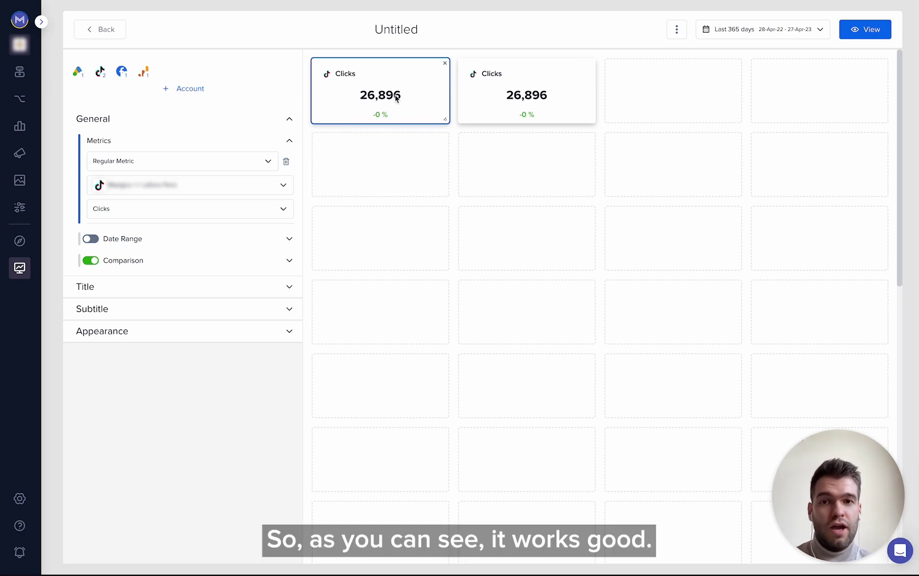
Step: Change the second informer's metric to Ad Spend, showing $36,232
{"action": "left_click", "coordinate": [466, 98]}
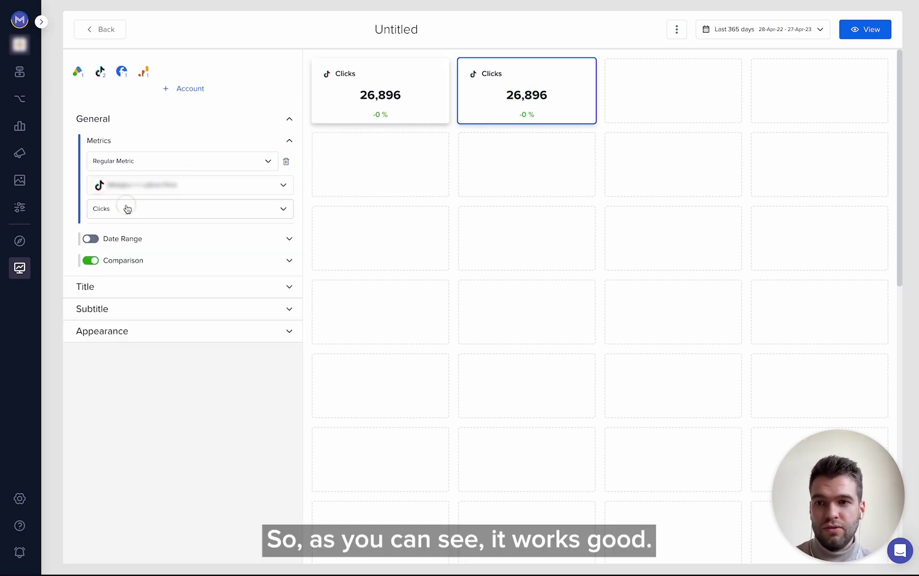
{"action": "left_click", "coordinate": [127, 208]}
{"action": "scroll", "coordinate": [114, 344], "scroll_direction": "down", "scroll_amount": 1}
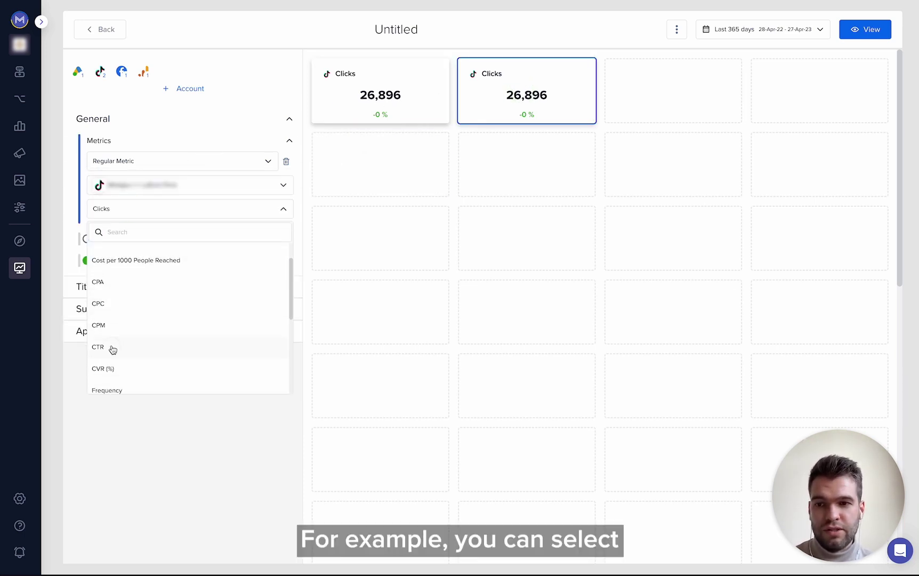
{"action": "left_click", "coordinate": [113, 349]}
{"action": "left_click", "coordinate": [160, 207]}
{"action": "scroll", "coordinate": [129, 343], "scroll_direction": "down", "scroll_amount": 3}
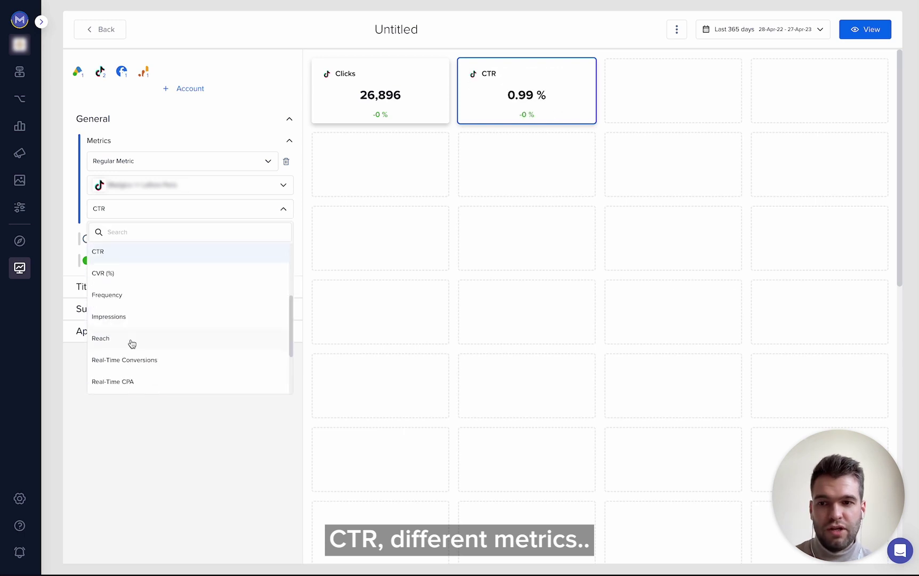
{"action": "scroll", "coordinate": [131, 343], "scroll_direction": "down", "scroll_amount": 4}
{"action": "left_click", "coordinate": [135, 338]}
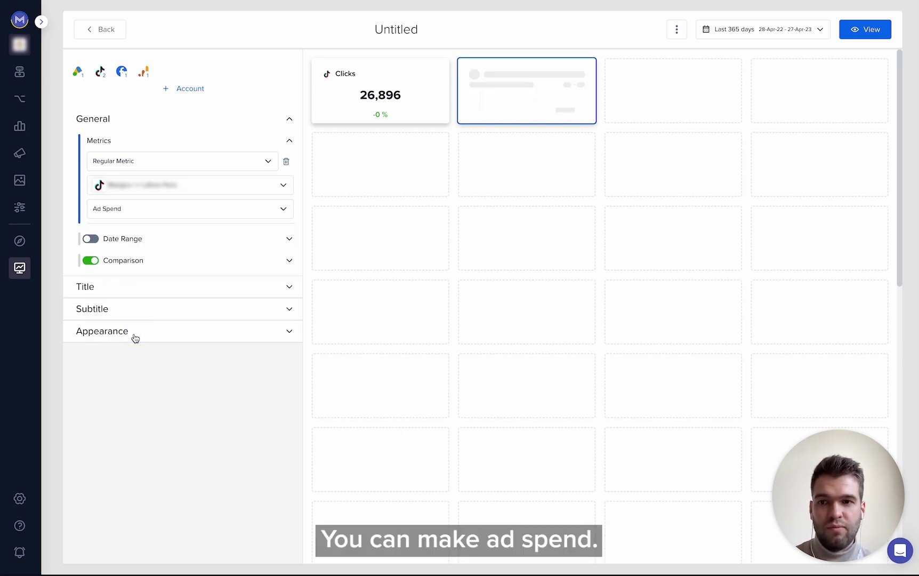
{"action": "left_click", "coordinate": [410, 169]}
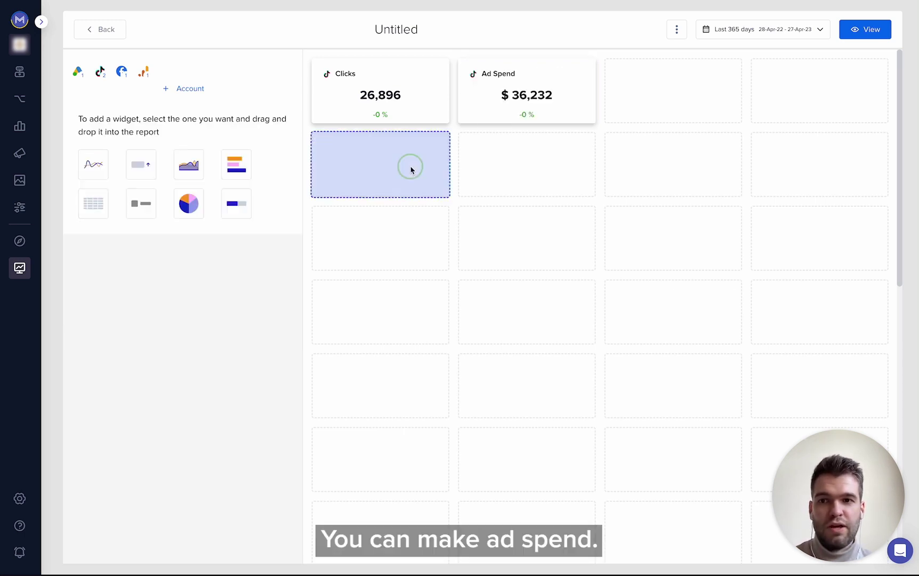
Step: Add an informer below Clicks as a Blended Metric showing Ad Spend of $/€ 533,056
{"action": "left_click", "coordinate": [141, 165]}
{"action": "left_click", "coordinate": [360, 177]}
{"action": "left_click", "coordinate": [147, 159]}
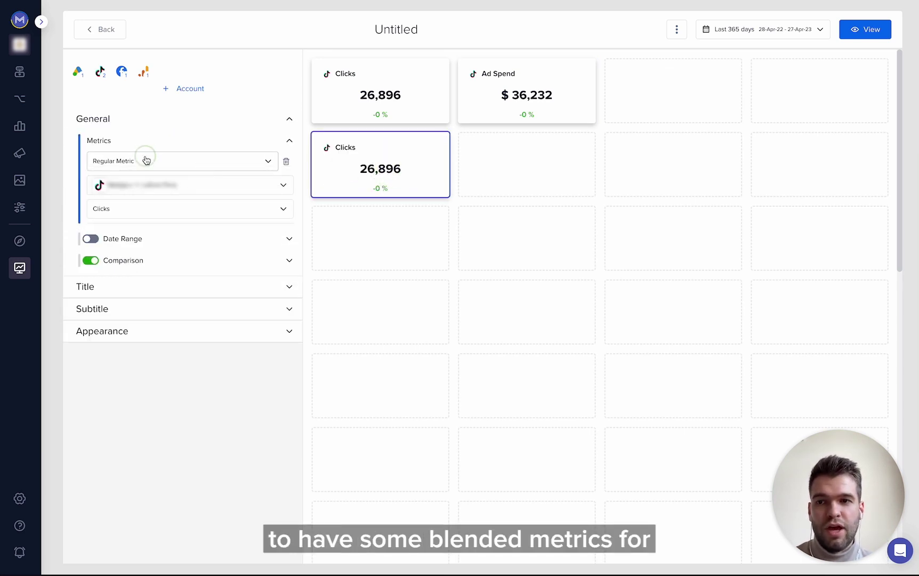
{"action": "left_click", "coordinate": [135, 205]}
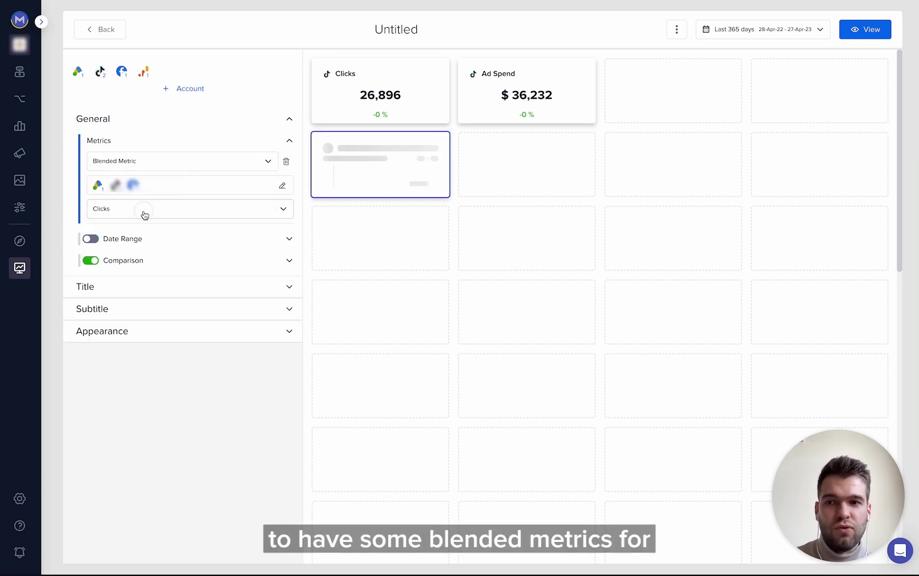
{"action": "left_click", "coordinate": [144, 213]}
{"action": "left_click", "coordinate": [135, 256]}
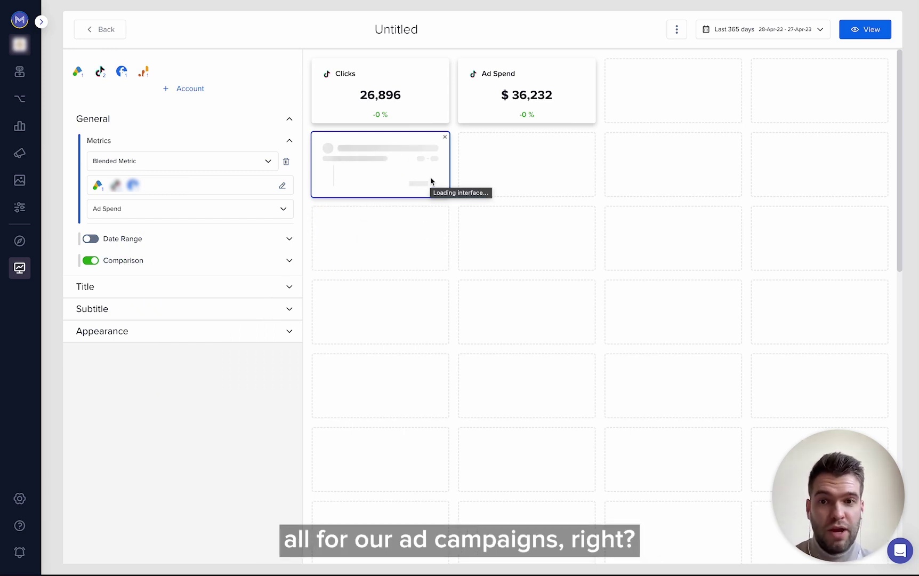
{"action": "mouse_move", "coordinate": [385, 237]}
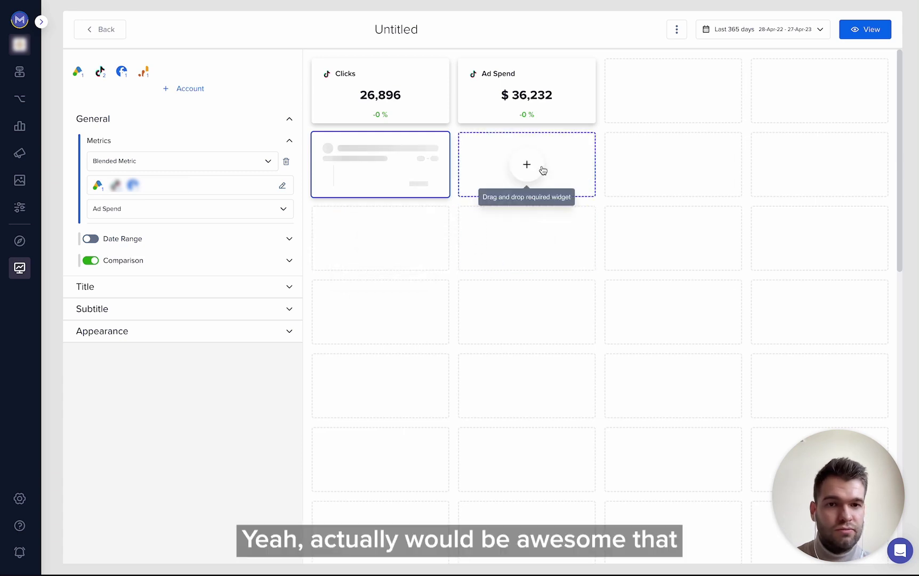
{"action": "left_click", "coordinate": [543, 170]}
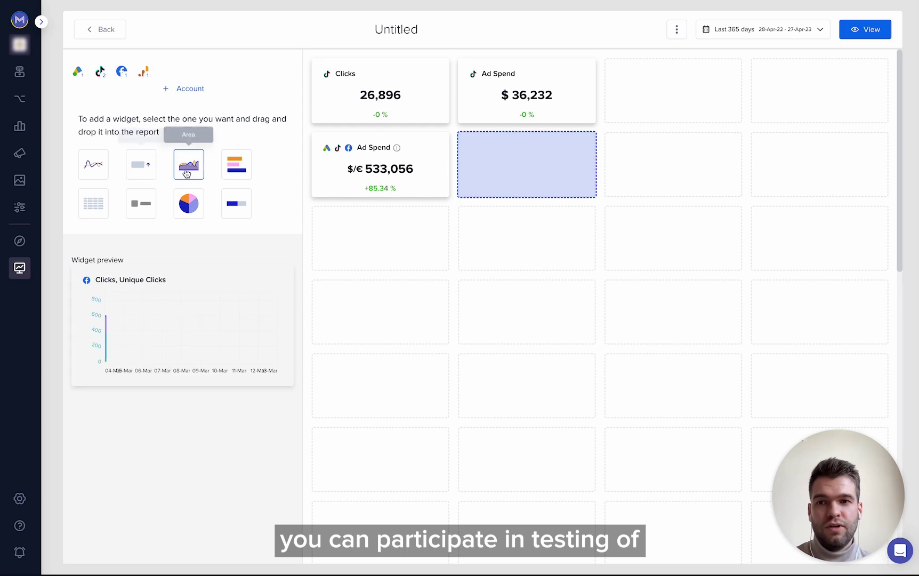
Step: Add a 2×2 Area chart beside the blended informer, set to the TikTok account's Clicks
{"action": "left_click_drag", "start_coordinate": [189, 165], "coordinate": [506, 166]}
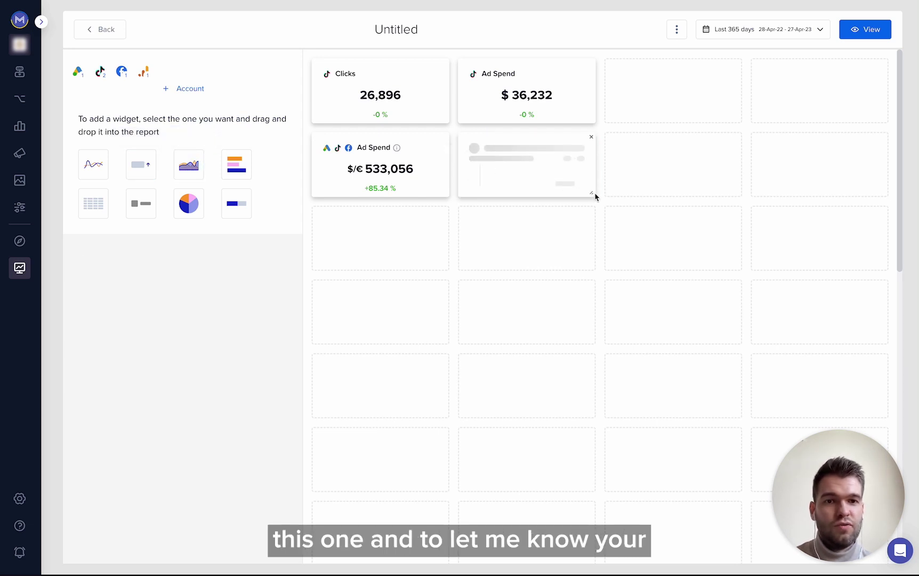
{"action": "left_click_drag", "start_coordinate": [593, 194], "coordinate": [693, 258]}
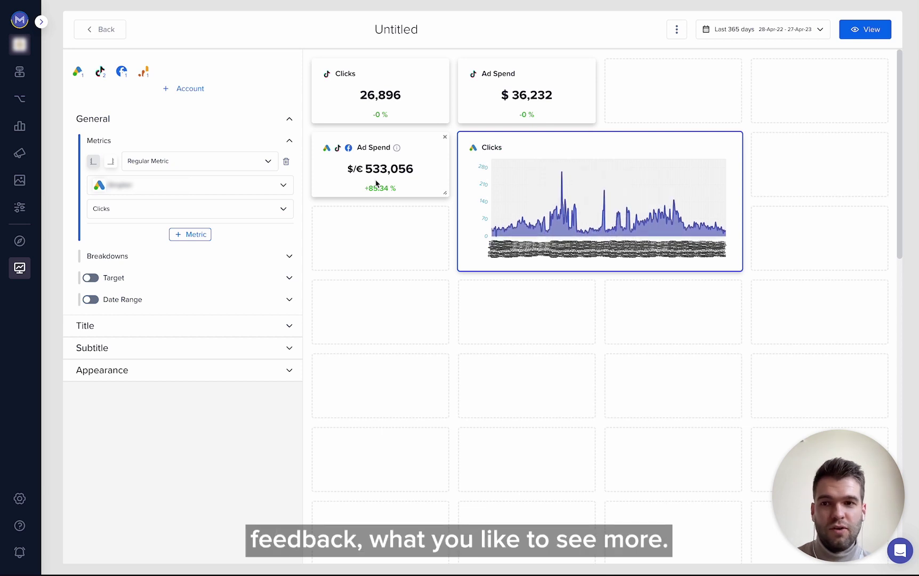
{"action": "left_click", "coordinate": [143, 210]}
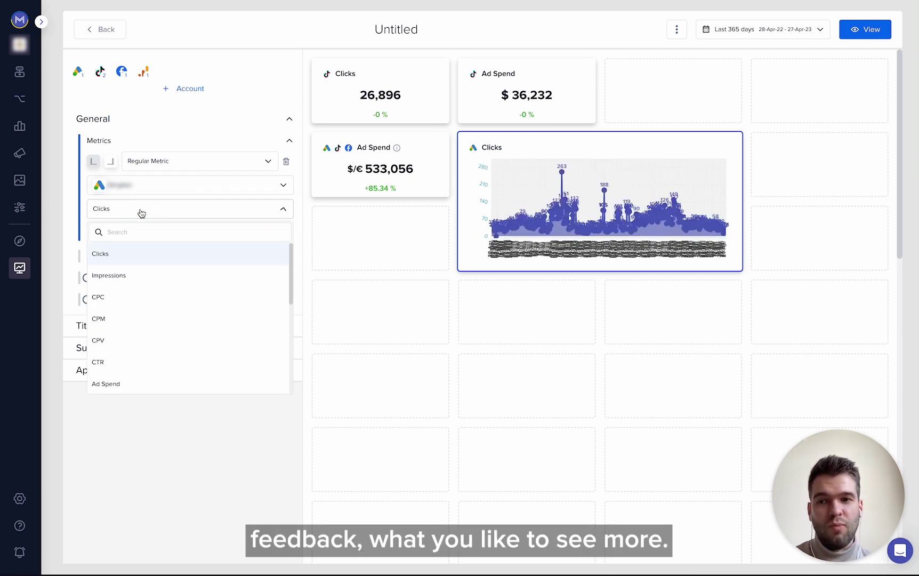
{"action": "left_click", "coordinate": [163, 188]}
{"action": "left_click", "coordinate": [145, 229]}
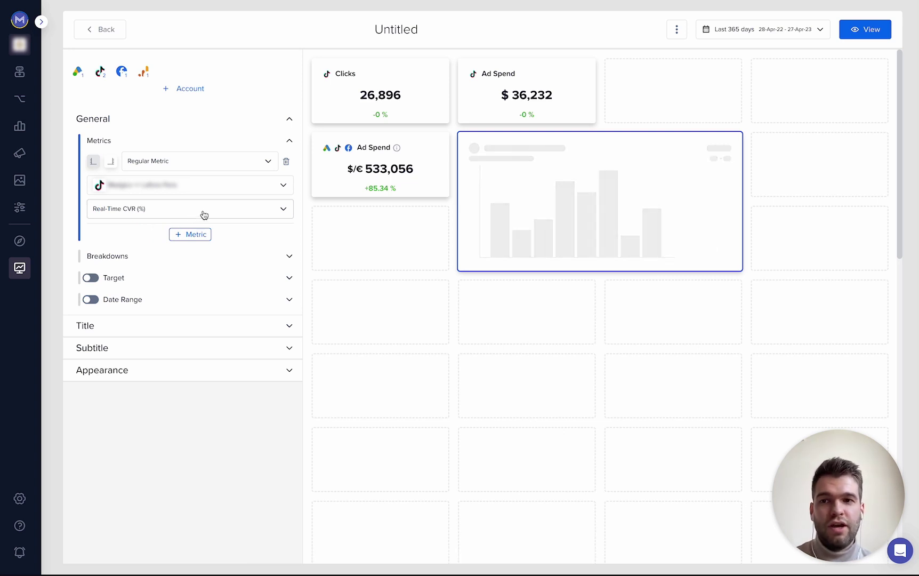
{"action": "left_click", "coordinate": [204, 211]}
{"action": "left_click", "coordinate": [163, 251]}
{"action": "mouse_move", "coordinate": [552, 310]}
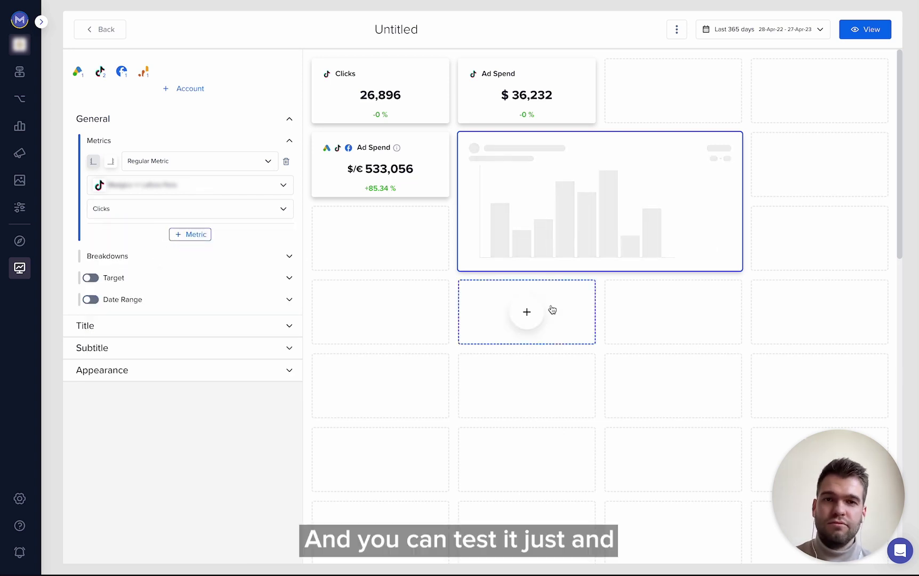
{"action": "mouse_move", "coordinate": [646, 242]}
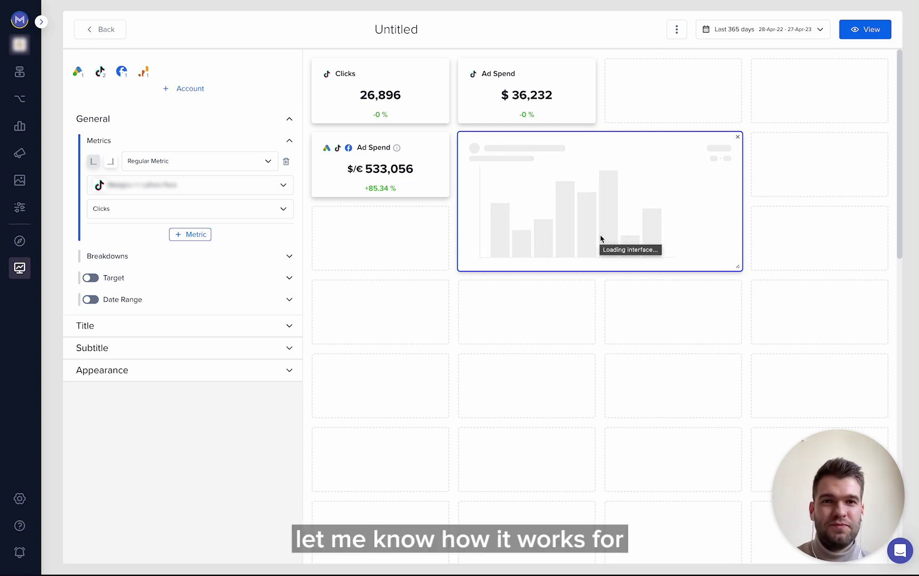
{"action": "mouse_move", "coordinate": [614, 299]}
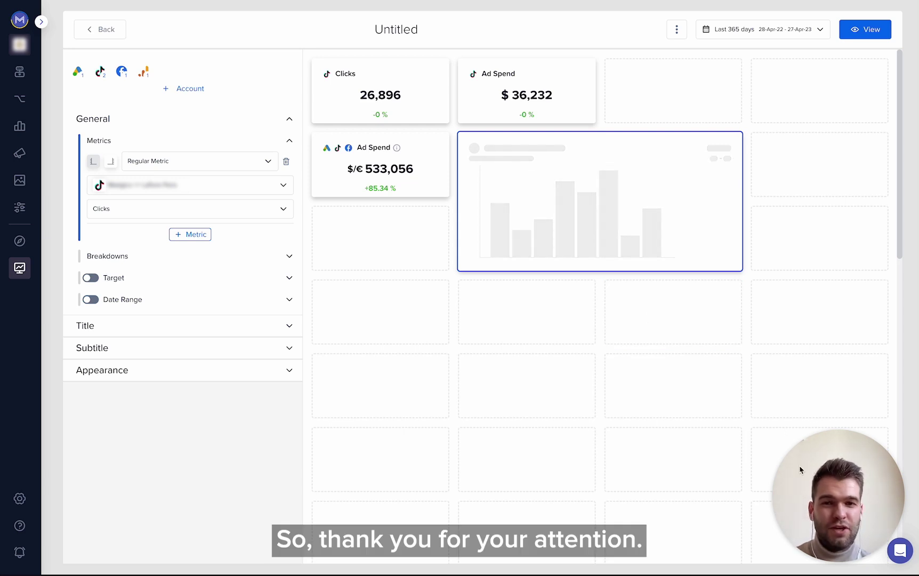
{"action": "mouse_move", "coordinate": [681, 224]}
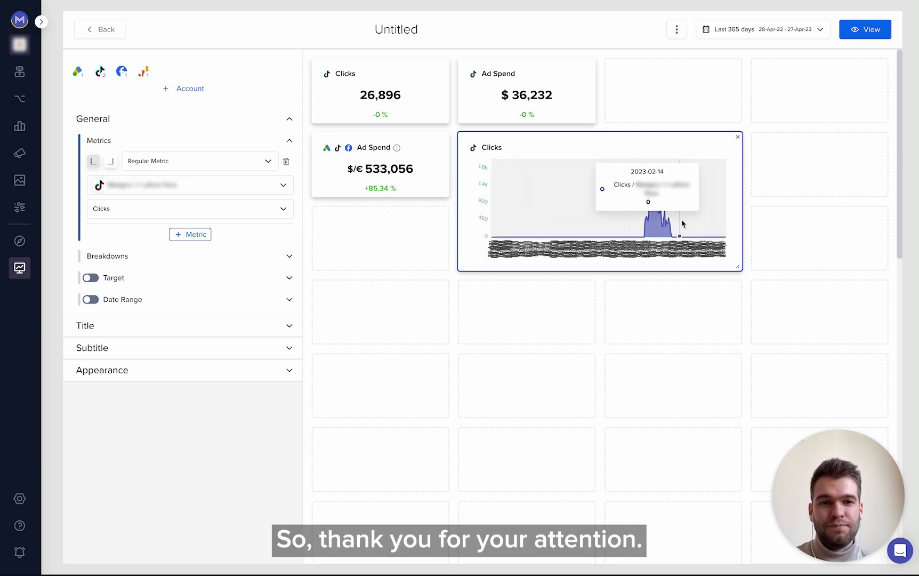